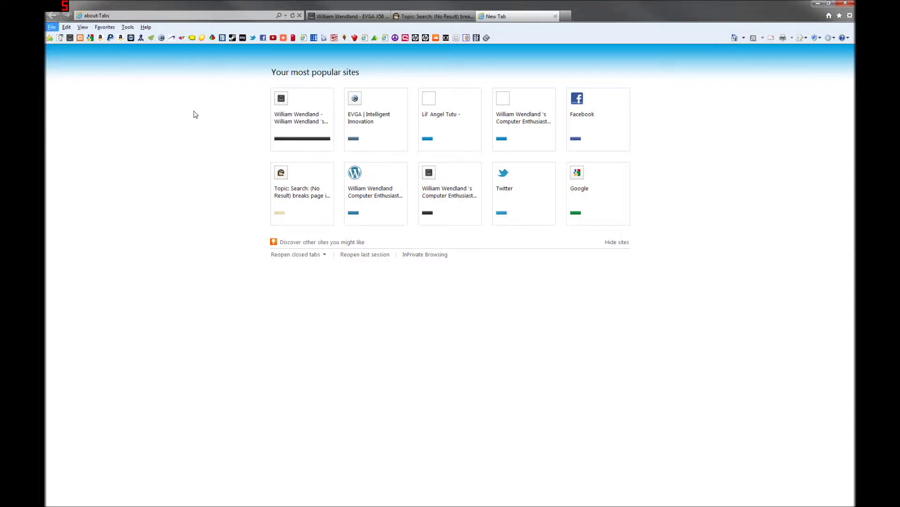
# - Dismiss the open menu and load cyberchimps.com in Internet Explorer 9's new tab
pyautogui.click(195, 114)
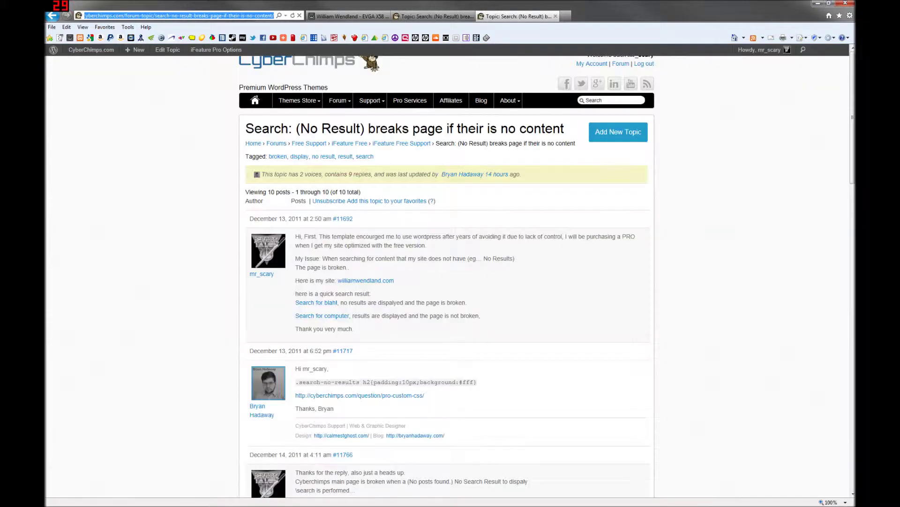
pyautogui.press('Return')
pyautogui.write('jfjhjdhkhhdf')
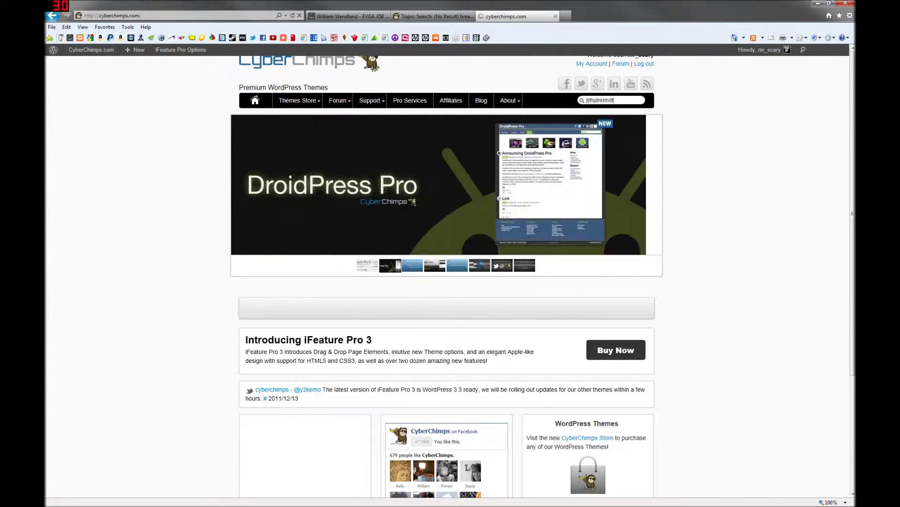
# - Submit a gibberish search from the CyberChimps site Search box
pyautogui.press('Return')
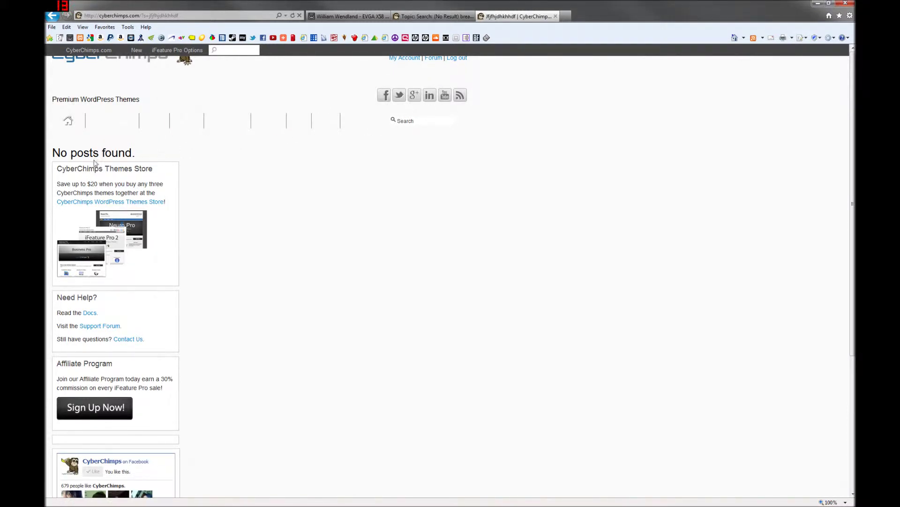
pyautogui.scroll(-1, 180, 151)
pyautogui.scroll(-3, 180, 151)
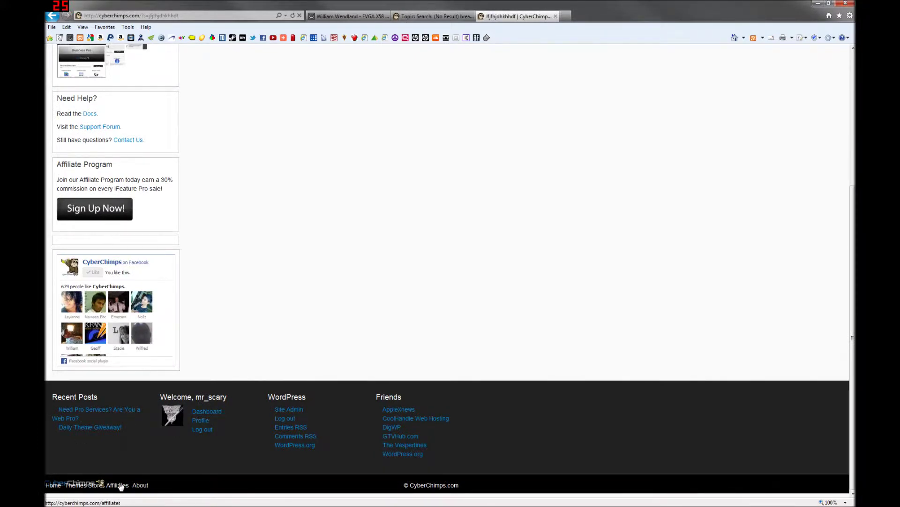
pyautogui.scroll(3, 317, 409)
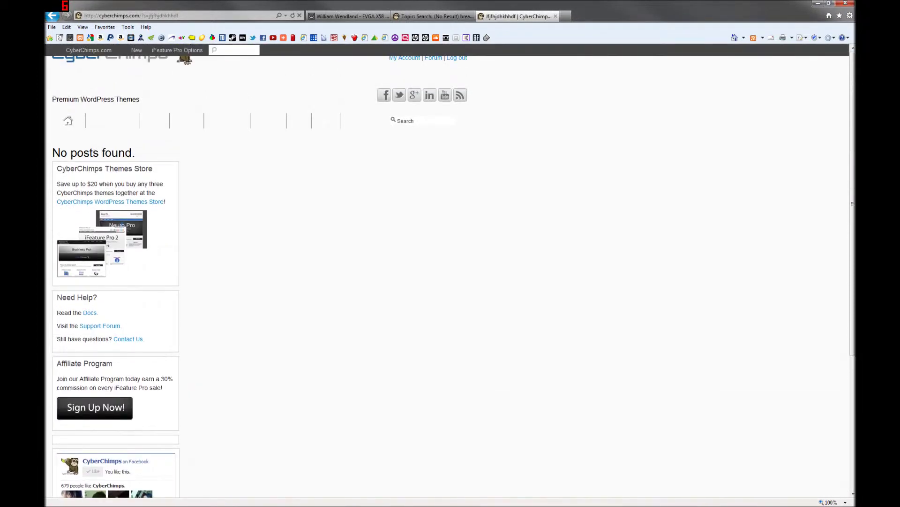
pyautogui.click(844, 37)
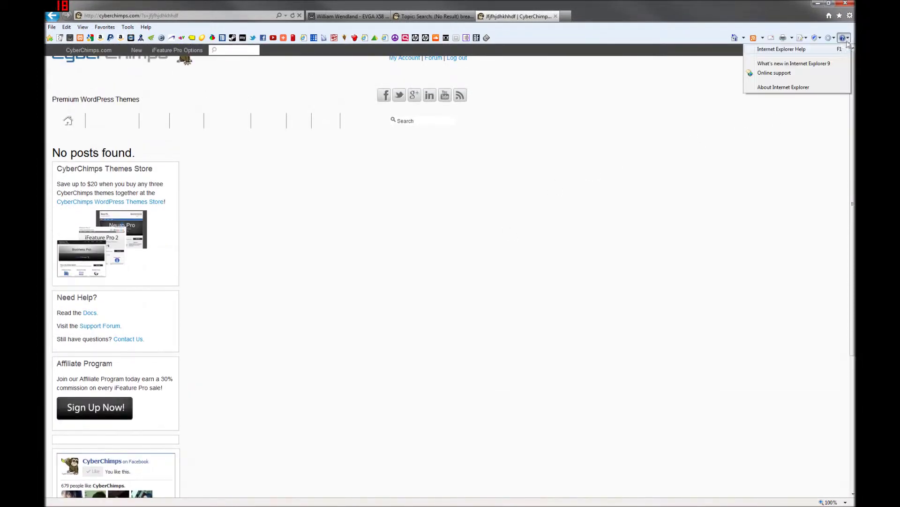
pyautogui.click(779, 89)
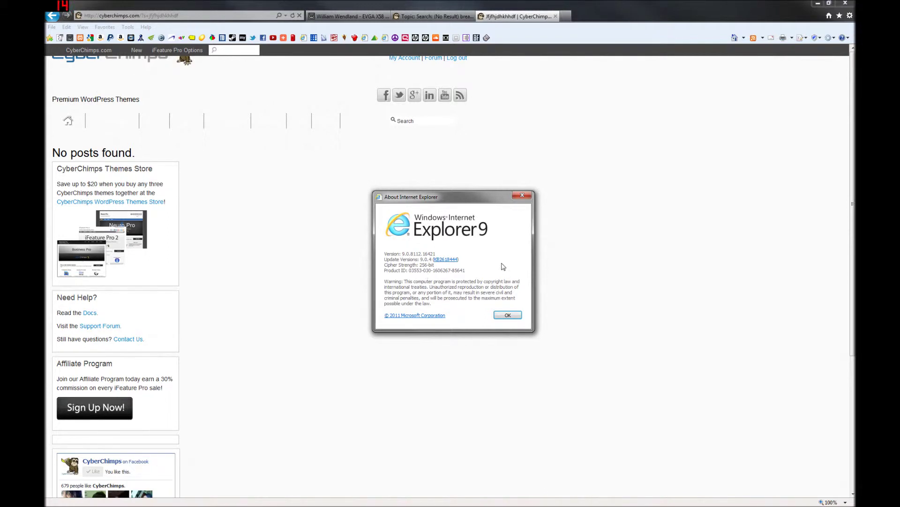
pyautogui.click(511, 316)
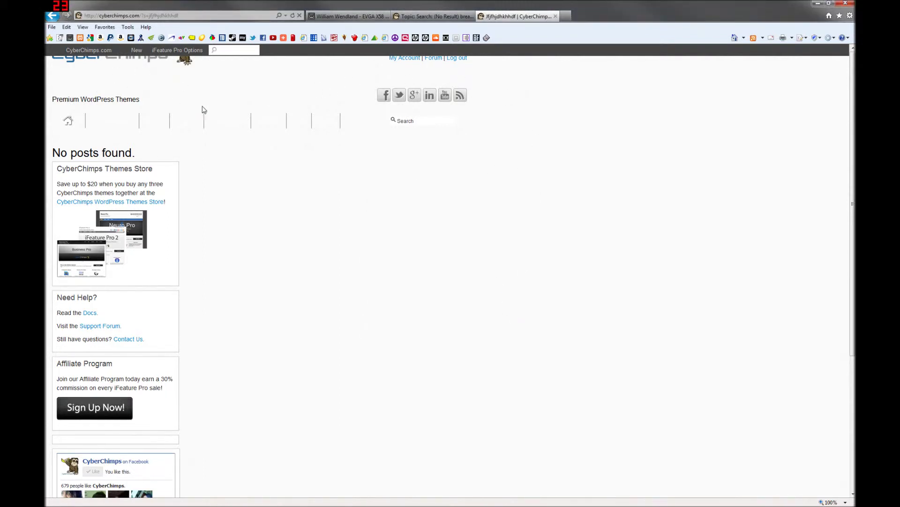
# - Return to the CyberChimps home page, open the iFeature Pro demo and run a gibberish search
pyautogui.click(128, 64)
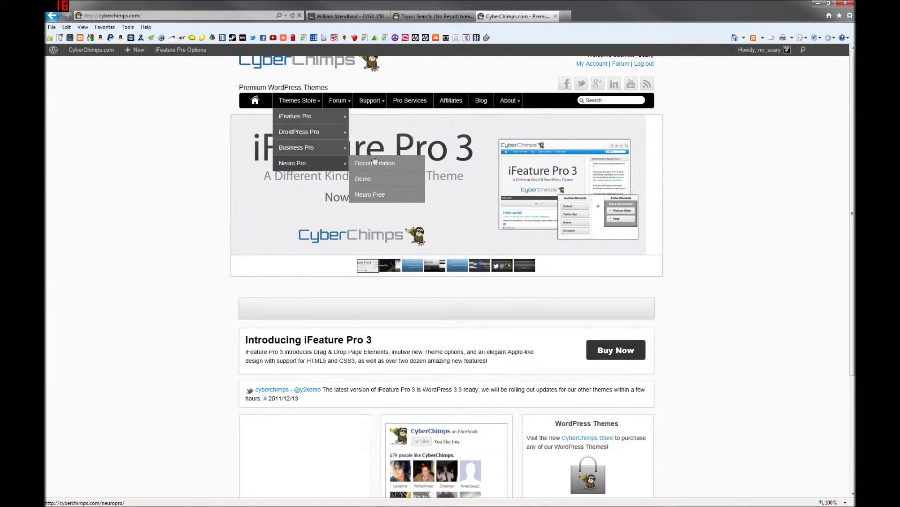
pyautogui.moveTo(295, 116)
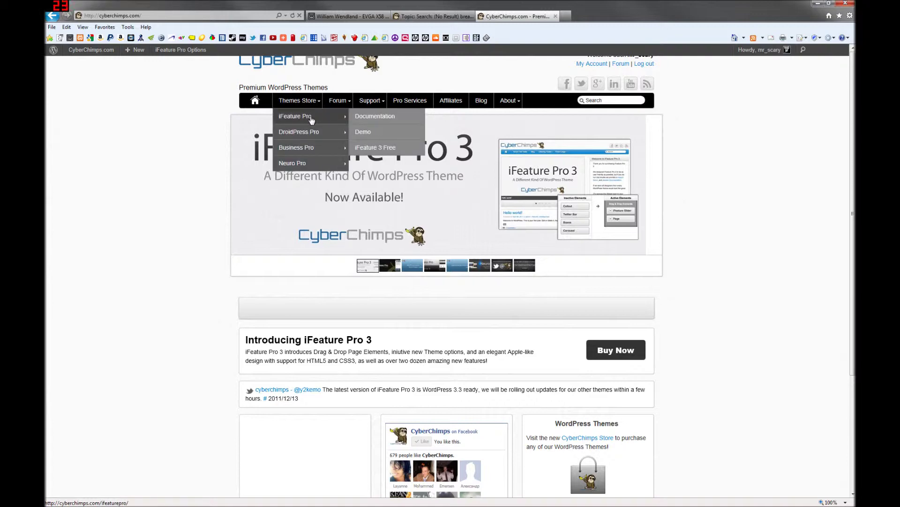
pyautogui.click(365, 136)
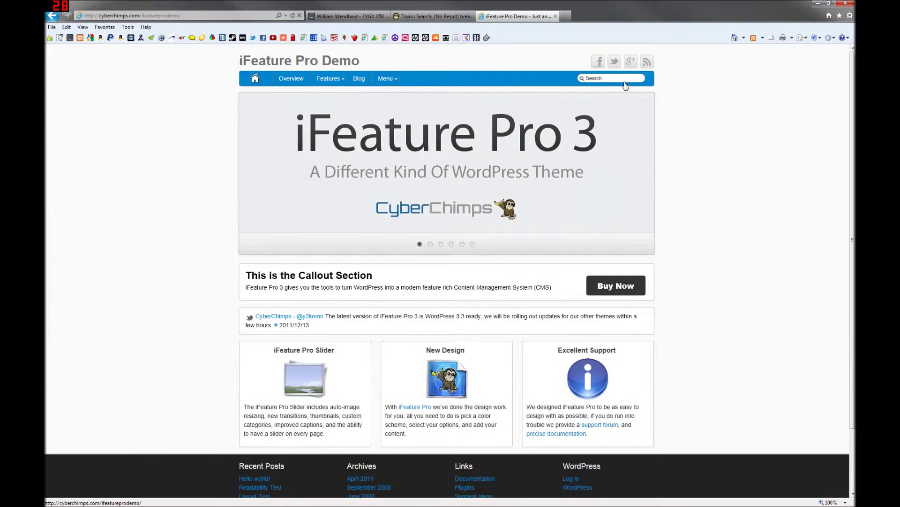
pyautogui.write('sdfgdsfsdgfg')
pyautogui.press('Return')
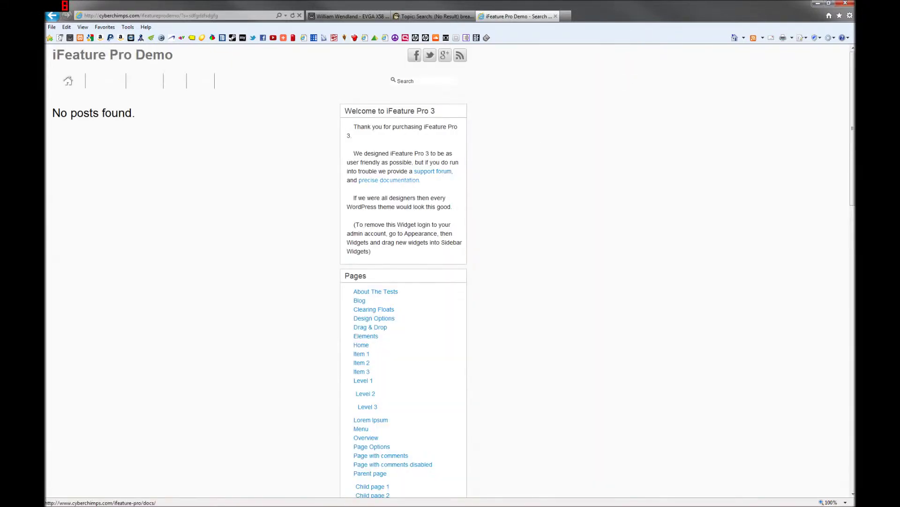
pyautogui.scroll(-3, 613, 82)
pyautogui.scroll(-10, 613, 82)
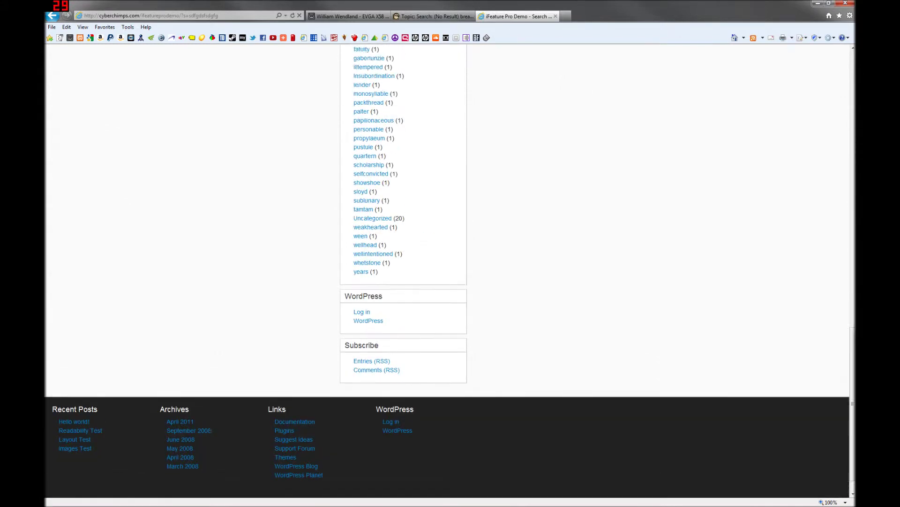
pyautogui.press('F5')
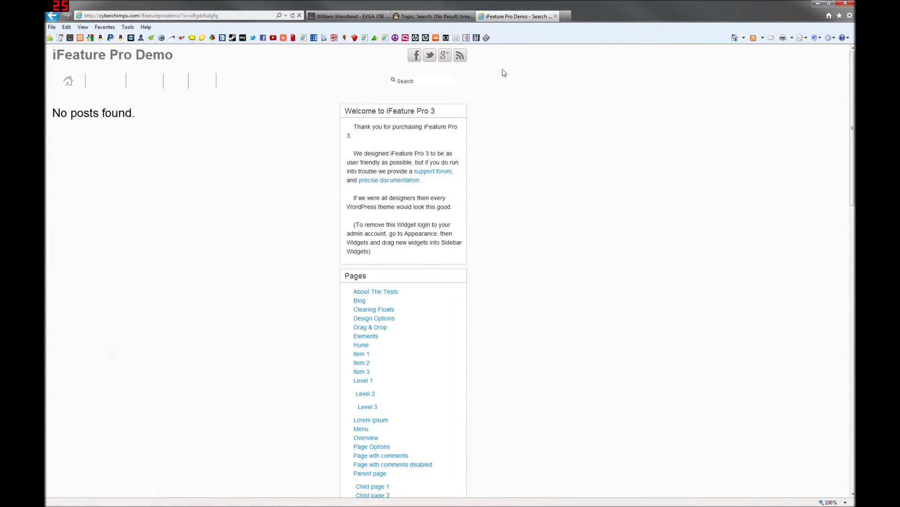
pyautogui.click(70, 37)
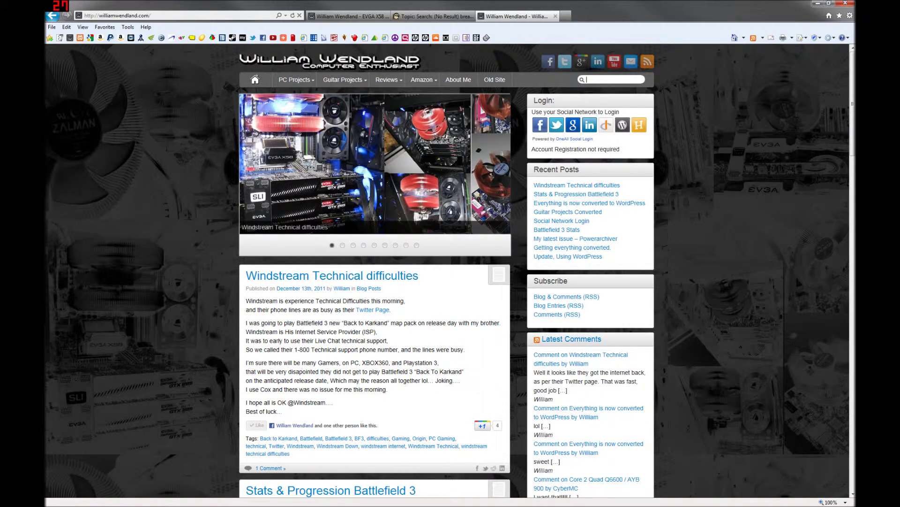
pyautogui.write('ksjhdfhksjdhfsd')
pyautogui.press('Return')
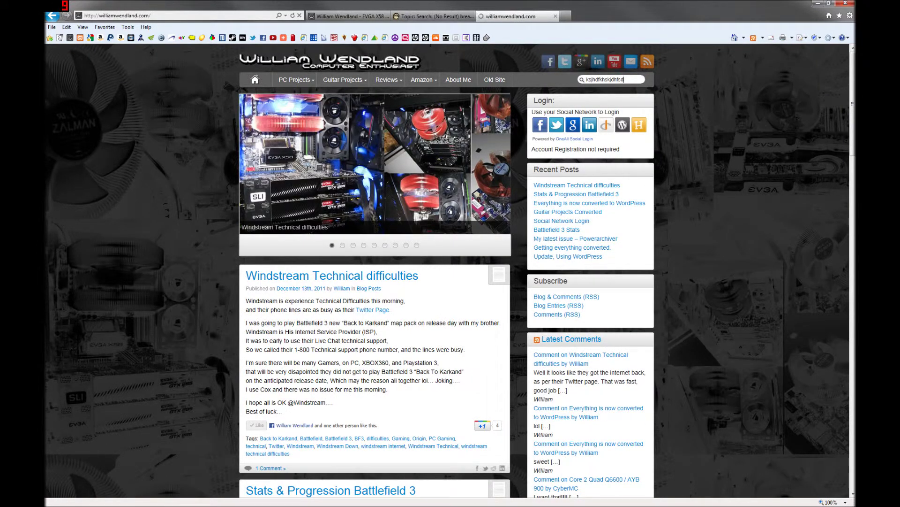
pyautogui.scroll(-5, 629, 82)
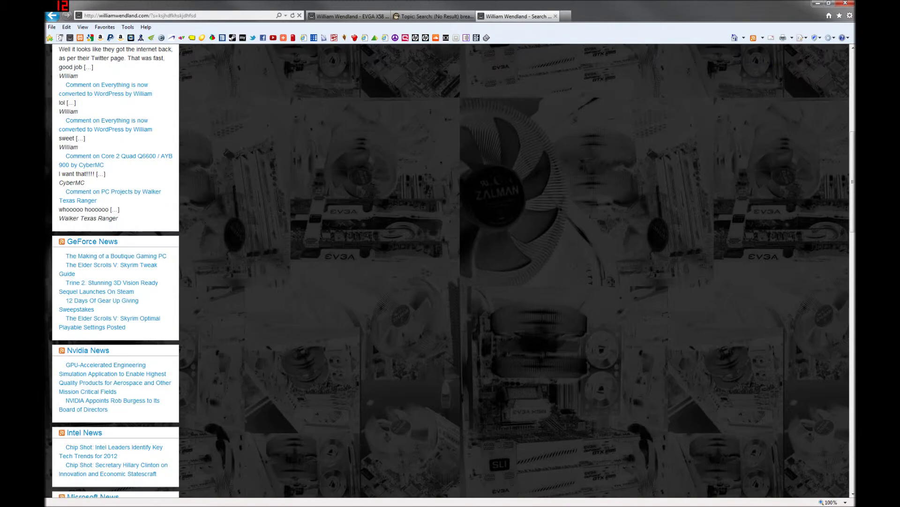
pyautogui.scroll(-5, 629, 81)
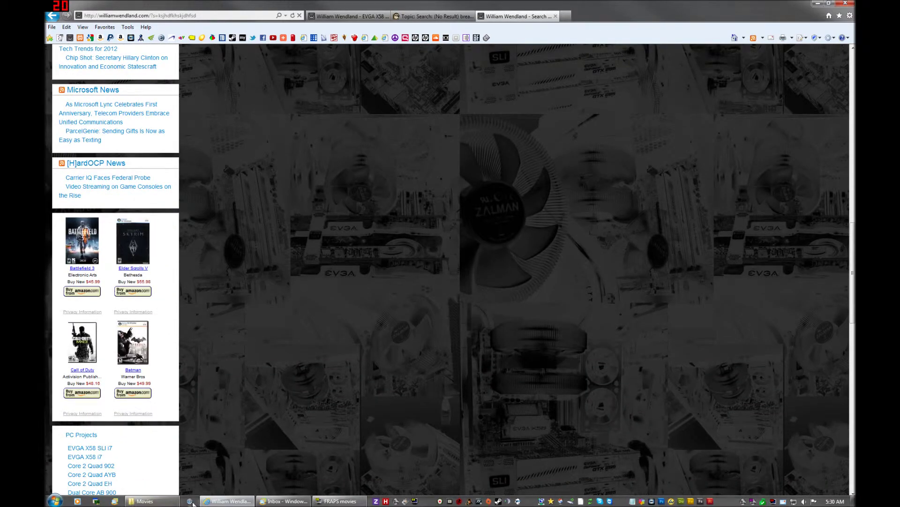
pyautogui.click(193, 500)
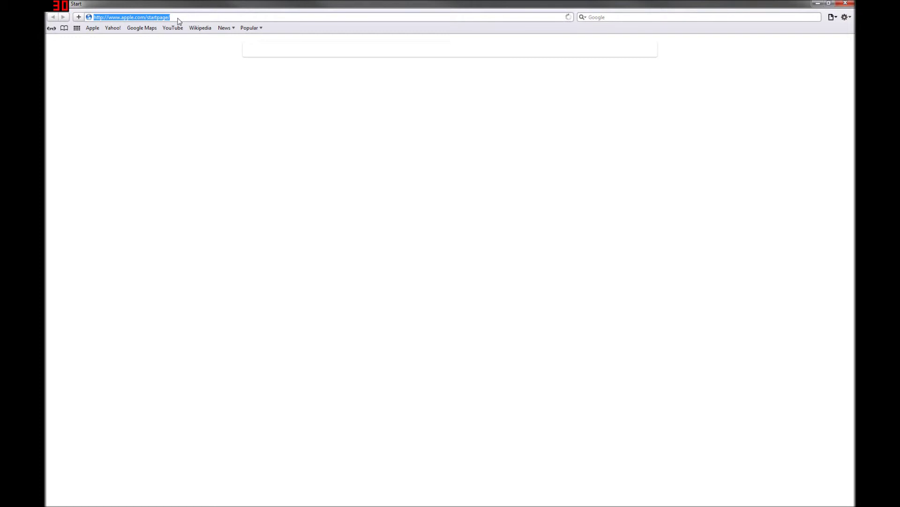
pyautogui.write('williamwendland.com/')
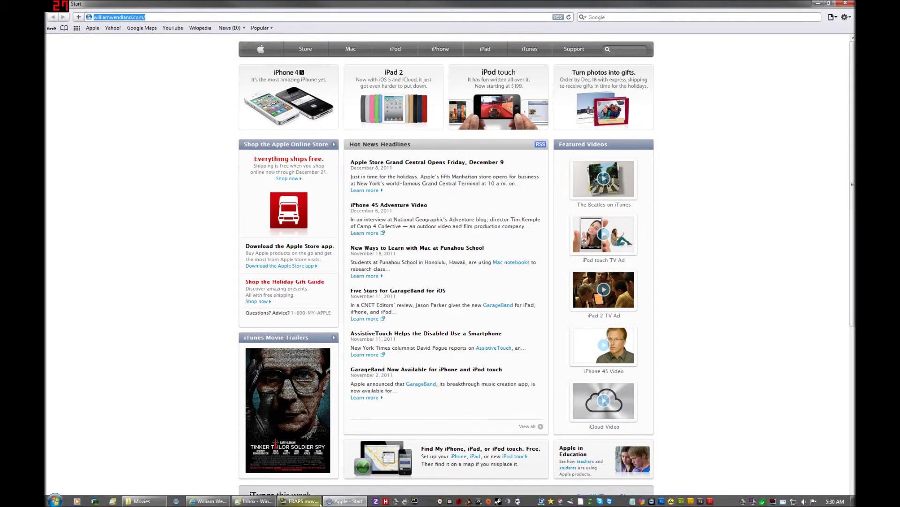
# - Load williamwendland.com in the restored Safari window
pyautogui.click(337, 502)
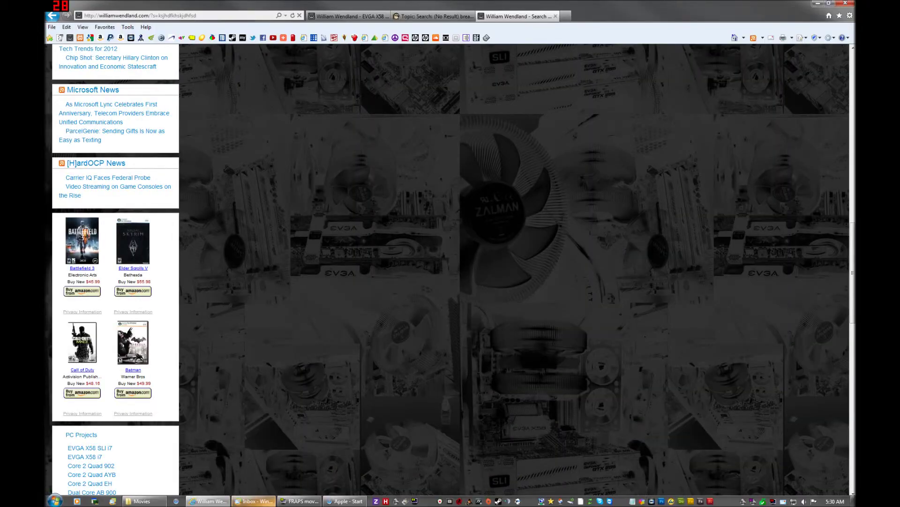
pyautogui.click(345, 502)
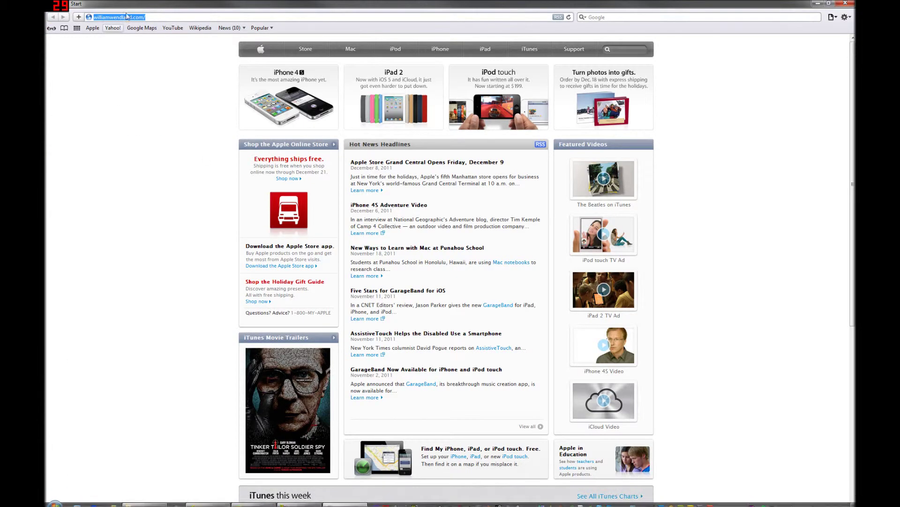
pyautogui.press('Return')
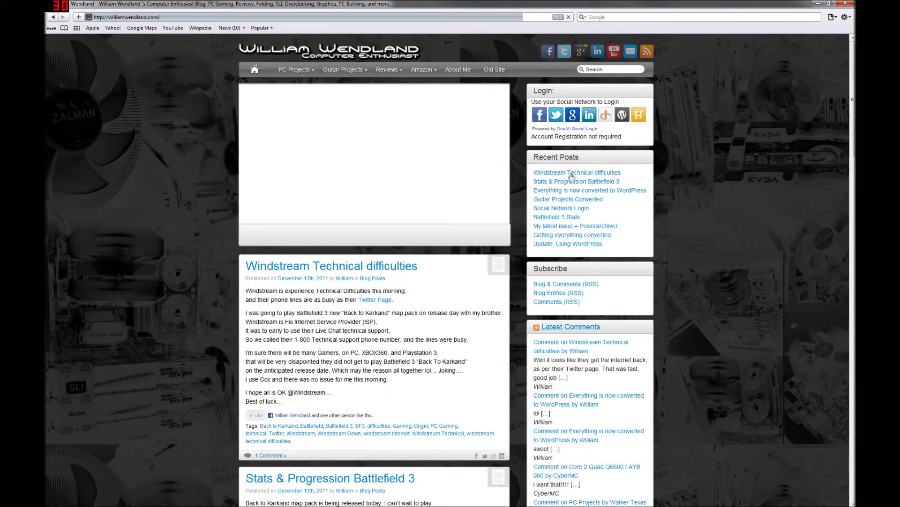
pyautogui.scroll(-3, 581, 226)
pyautogui.scroll(-6, 593, 279)
pyautogui.scroll(-6, 605, 282)
pyautogui.scroll(-3, 609, 282)
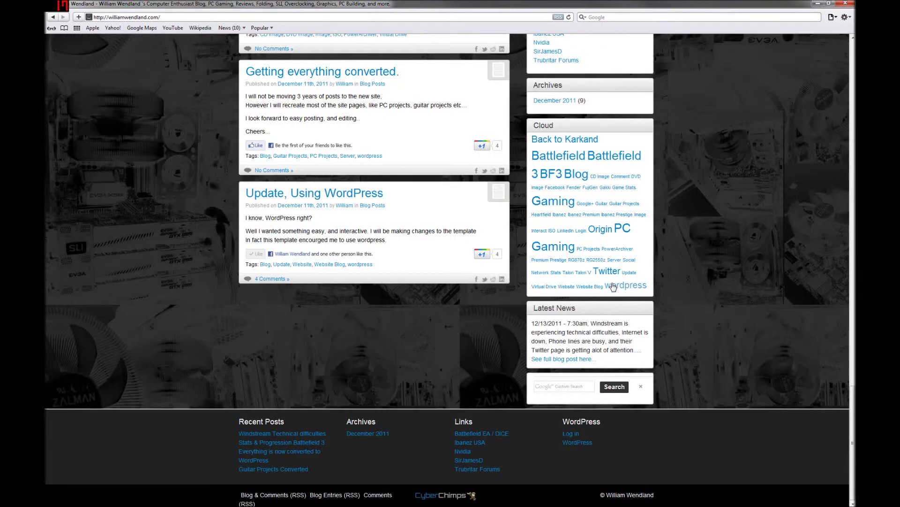
pyautogui.scroll(3, 610, 281)
pyautogui.scroll(-1, 610, 281)
pyautogui.scroll(2, 605, 275)
pyautogui.scroll(4, 598, 261)
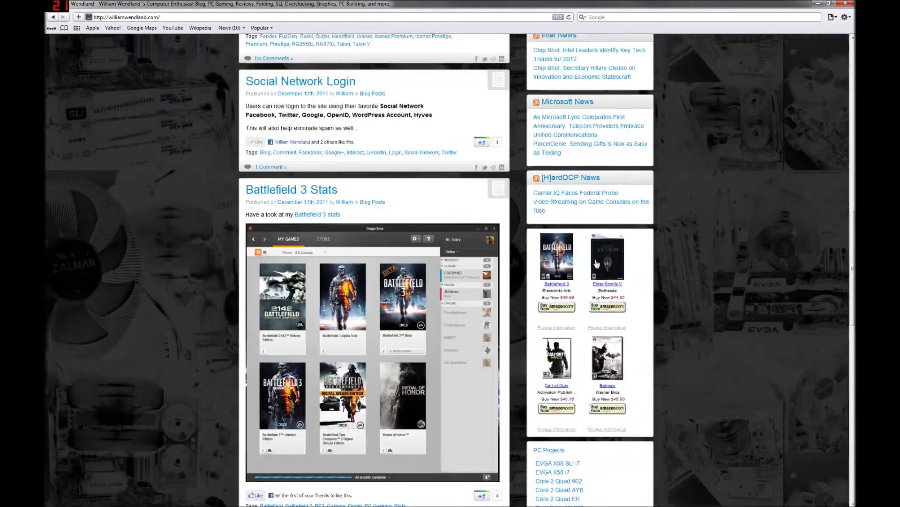
pyautogui.scroll(2, 589, 237)
pyautogui.scroll(4, 589, 236)
pyautogui.scroll(1, 584, 231)
pyautogui.scroll(2, 573, 223)
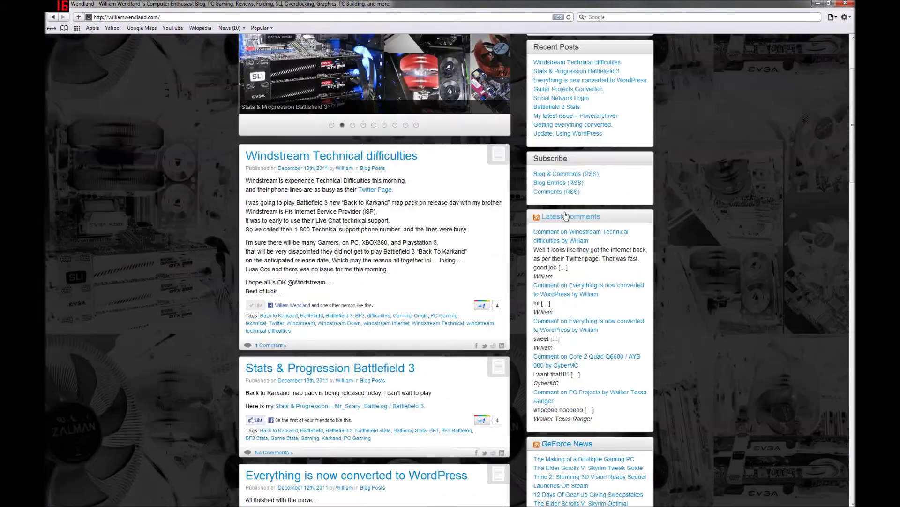
pyautogui.scroll(1, 561, 213)
pyautogui.click(605, 69)
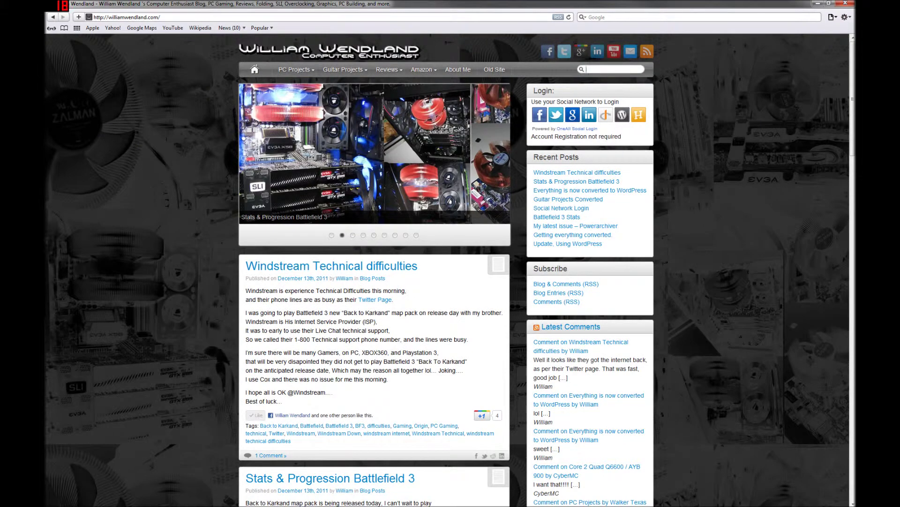
pyautogui.write('hadfad')
pyautogui.press('Return')
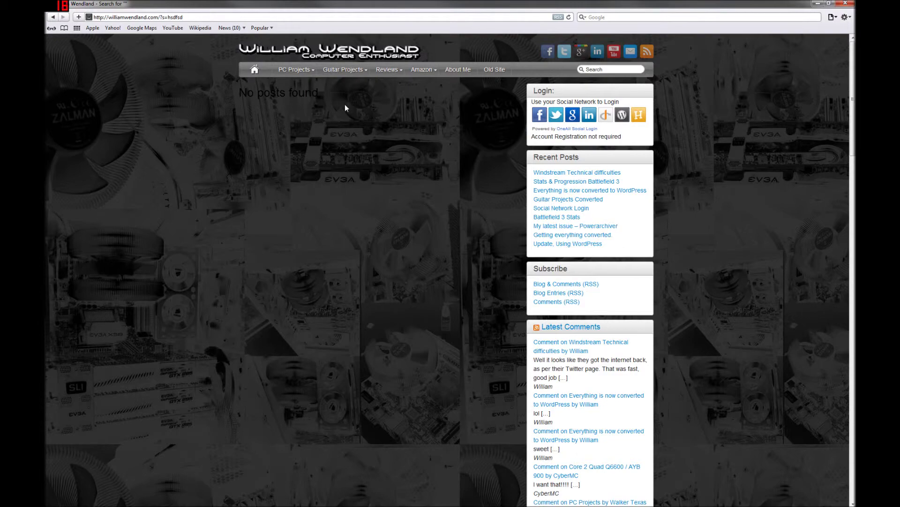
pyautogui.scroll(-2, 728, 236)
pyautogui.scroll(-10, 710, 250)
pyautogui.scroll(-10, 710, 253)
pyautogui.scroll(3, 697, 261)
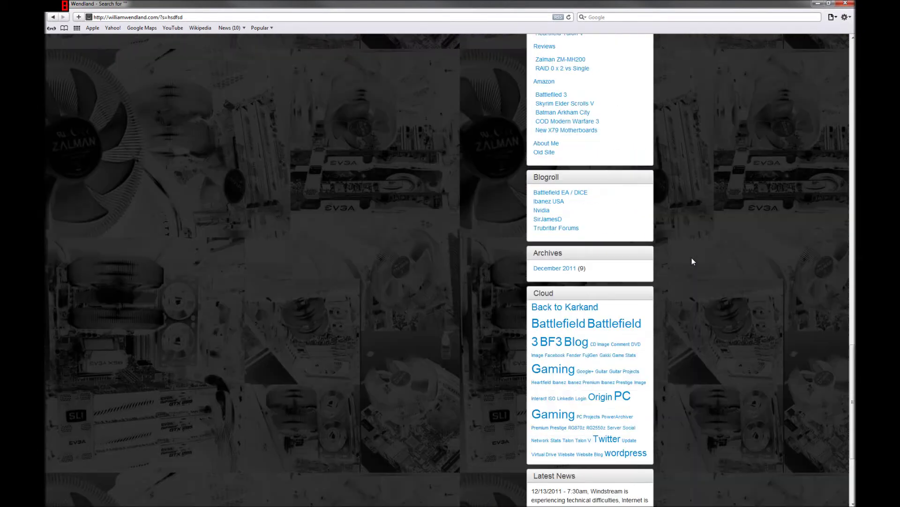
pyautogui.scroll(3, 676, 253)
pyautogui.scroll(3, 669, 251)
pyautogui.scroll(4, 658, 244)
pyautogui.scroll(3, 648, 241)
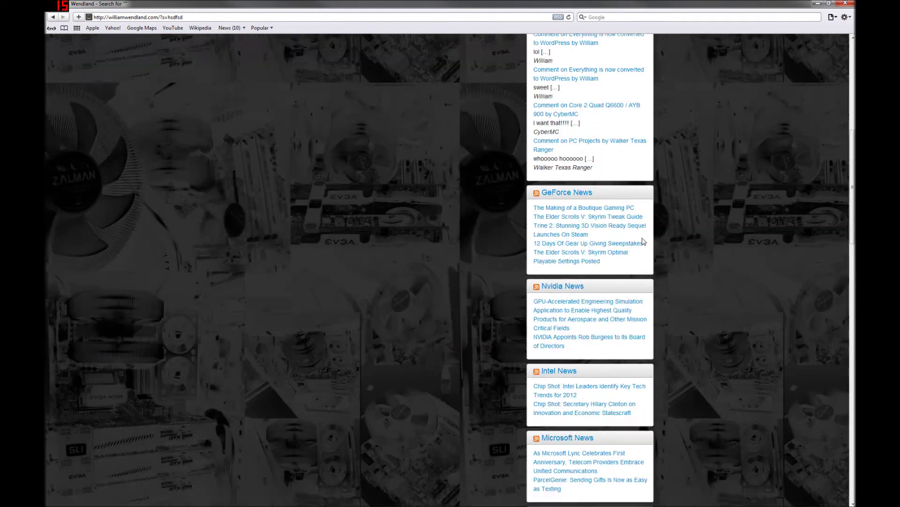
pyautogui.scroll(5, 640, 236)
pyautogui.scroll(1, 642, 239)
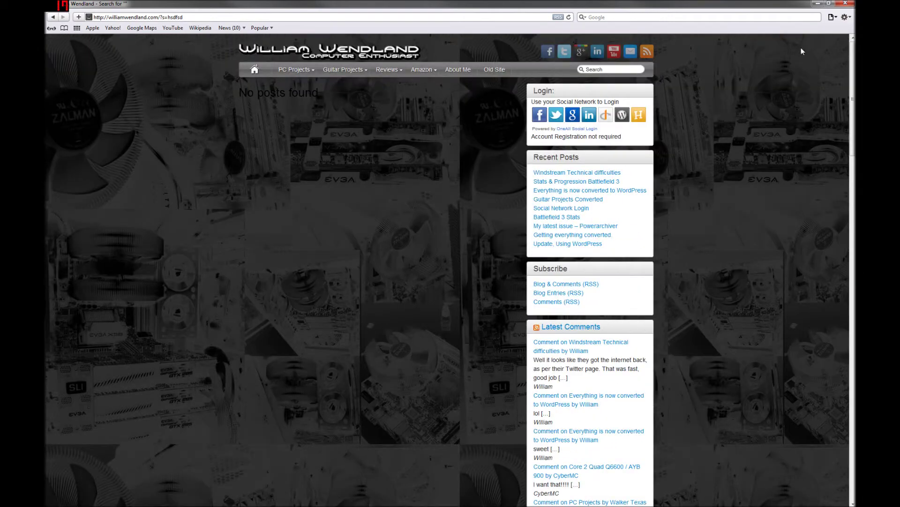
pyautogui.click(845, 4)
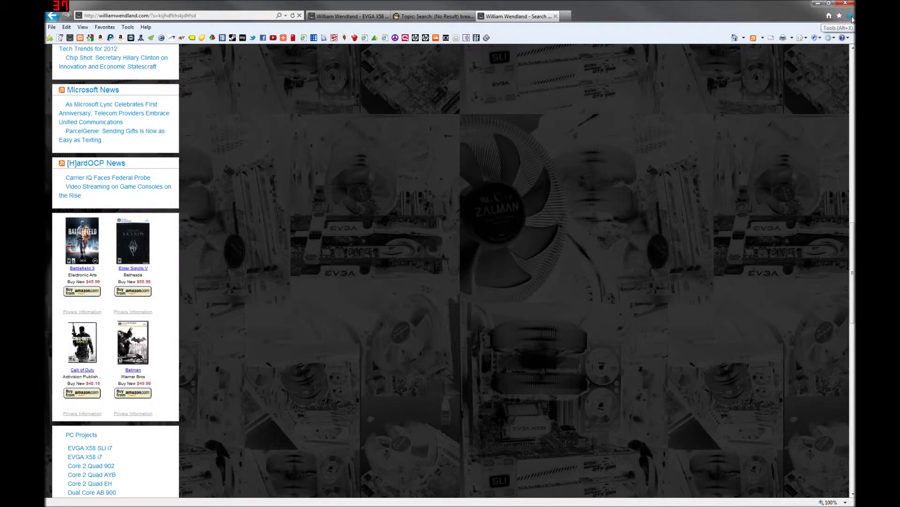